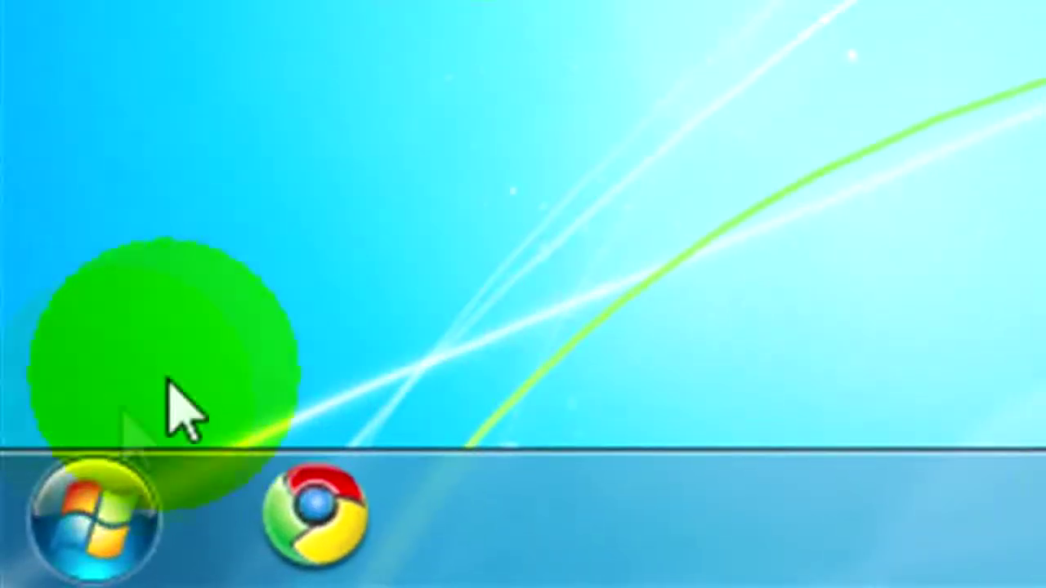
# Launch Registry Editor by searching 'regedit' from the Start Menu
pyautogui.click(49, 540)
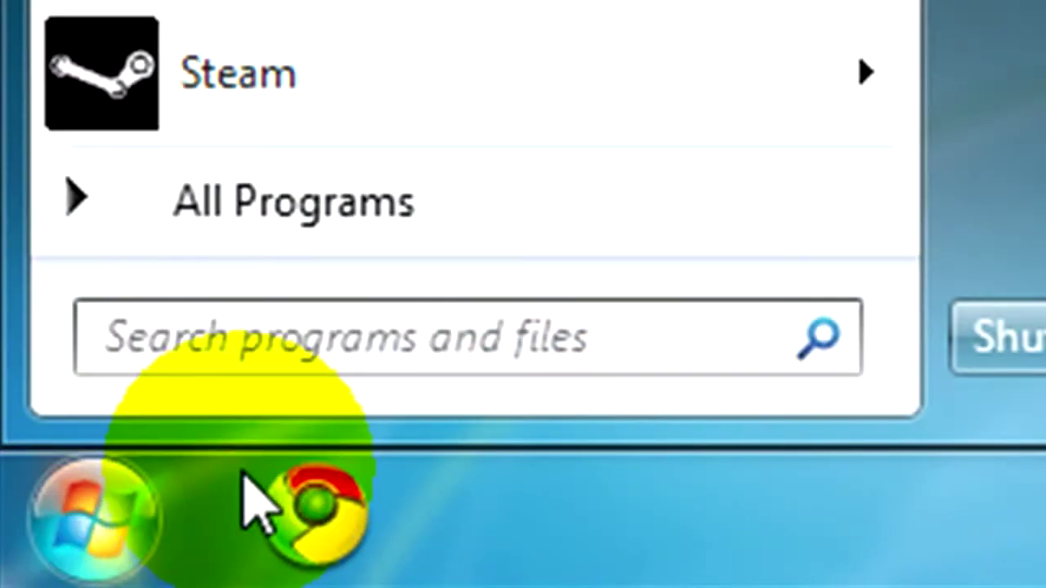
pyautogui.write('regedit')
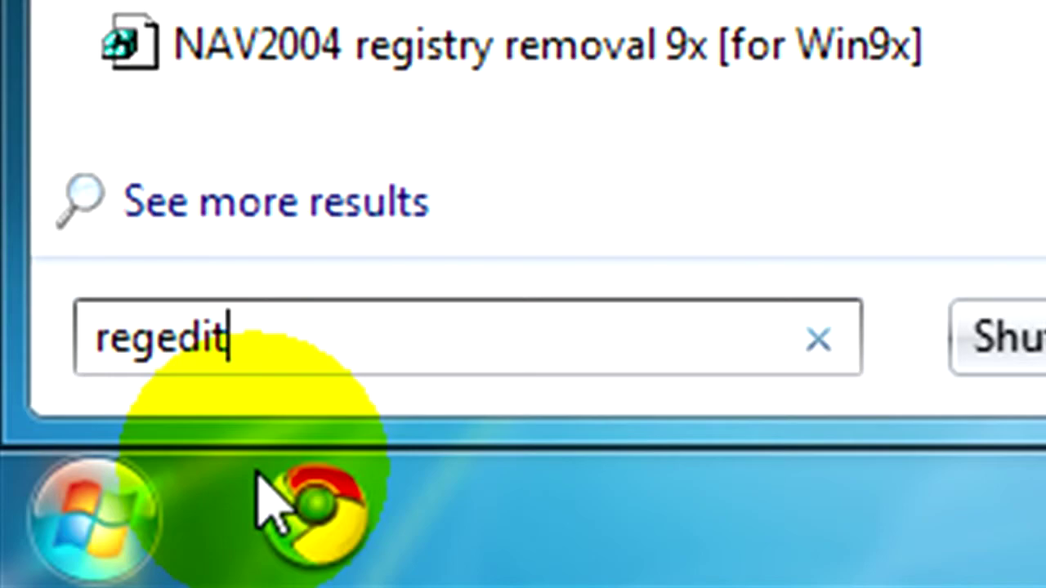
pyautogui.press('Return')
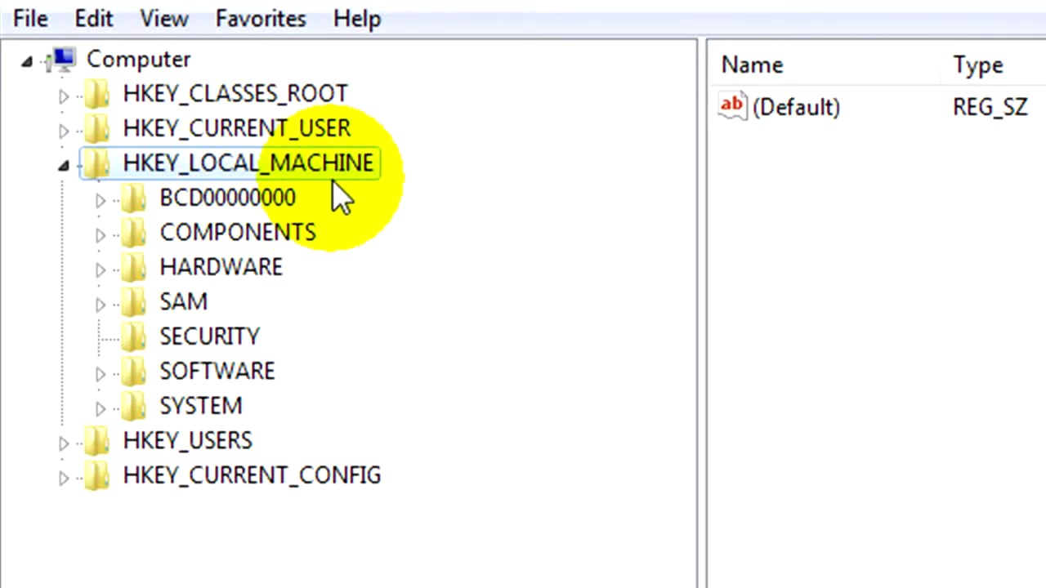
# Expand HKEY_LOCAL_MACHINE\SOFTWARE\Microsoft\Windows in the registry tree
pyautogui.doubleClick(184, 372)
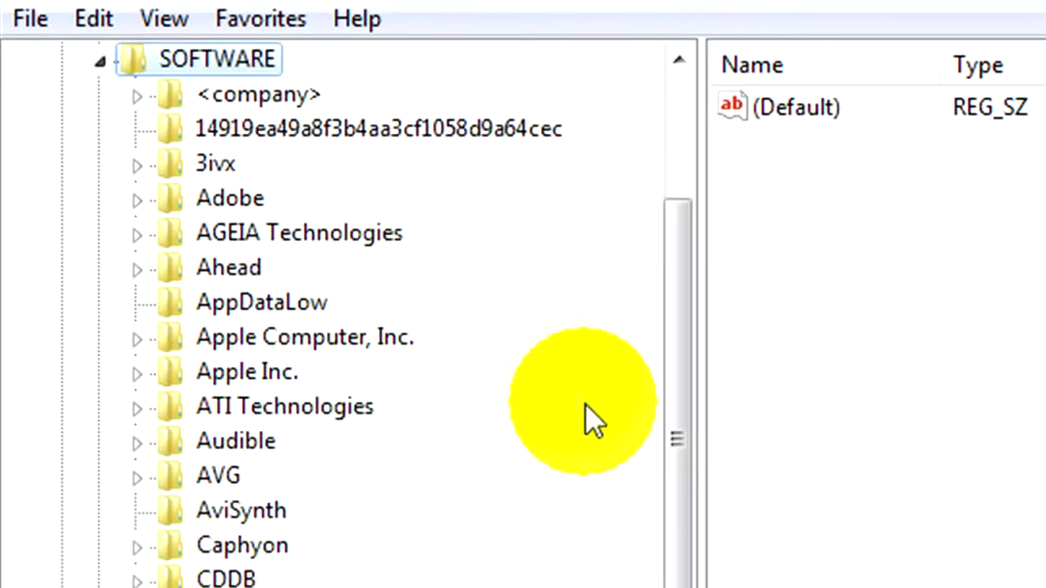
pyautogui.moveTo(684, 551)
pyautogui.mouseDown()
pyautogui.moveTo(691, 584)
pyautogui.moveTo(627, 198)
pyautogui.mouseUp()
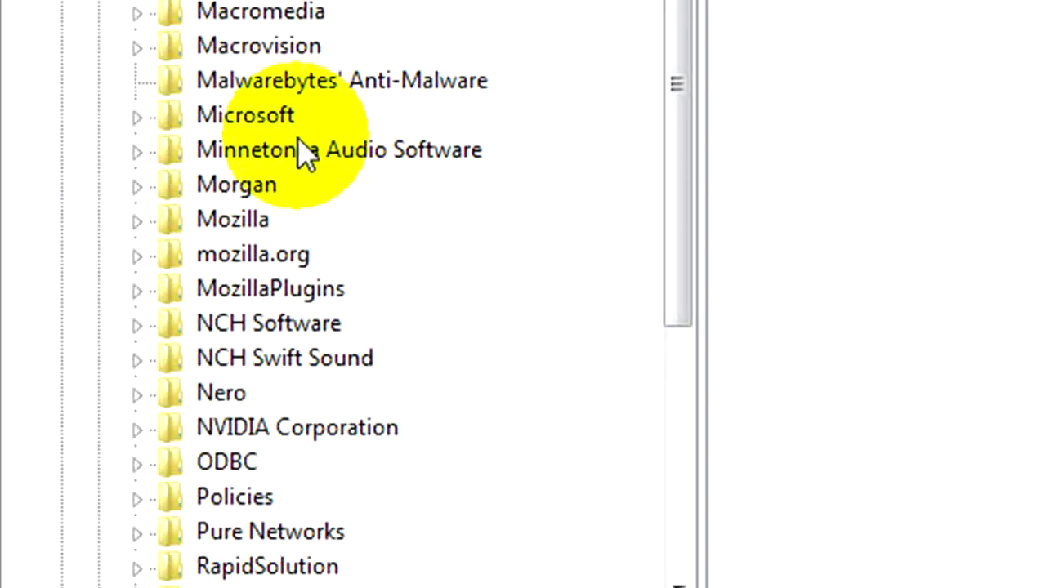
pyautogui.doubleClick(241, 116)
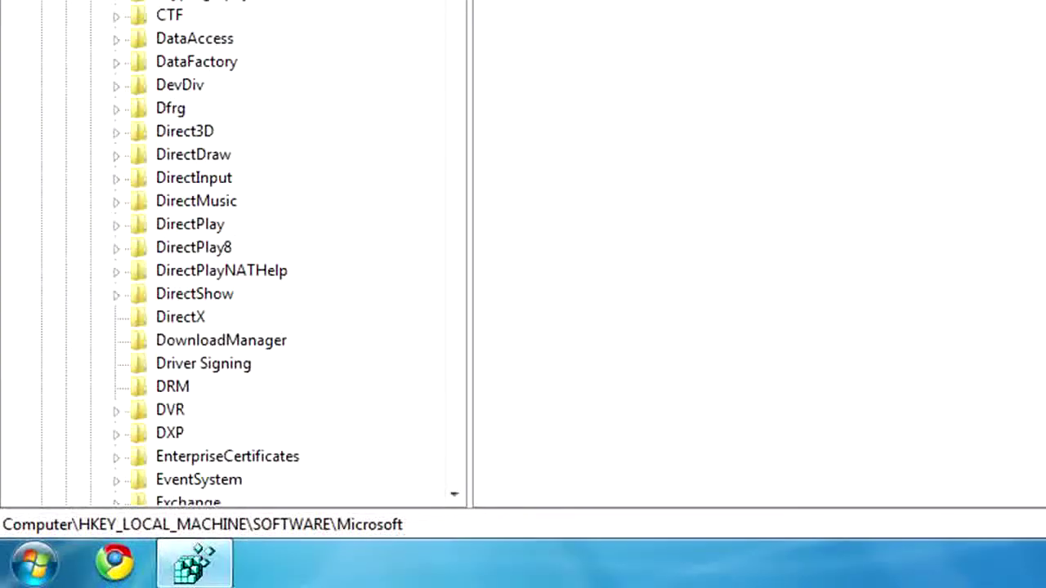
pyautogui.moveTo(454, 7)
pyautogui.mouseDown()
pyautogui.moveTo(411, 139)
pyautogui.moveTo(411, 307)
pyautogui.mouseUp()
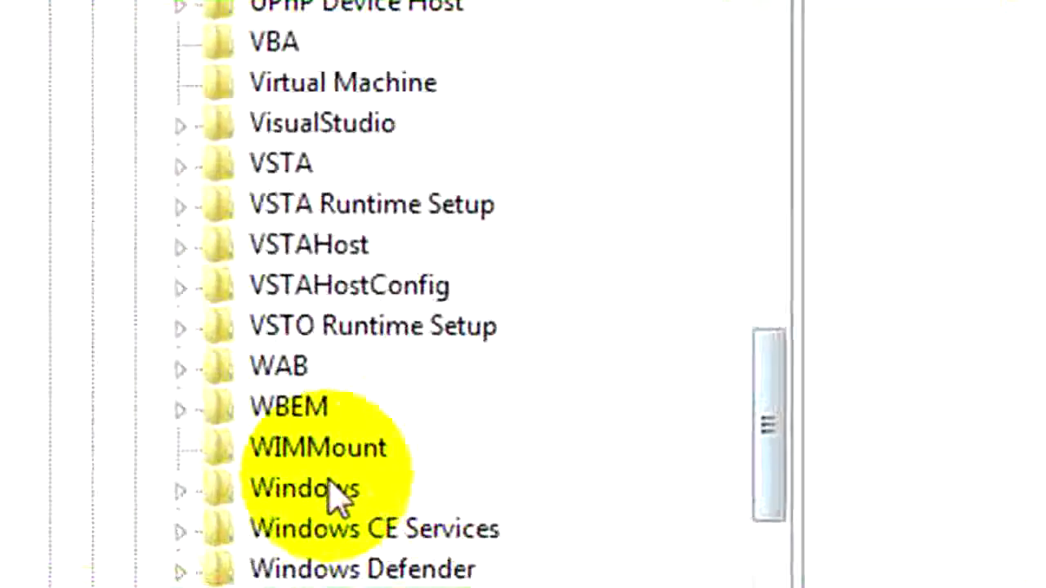
pyautogui.click(319, 488)
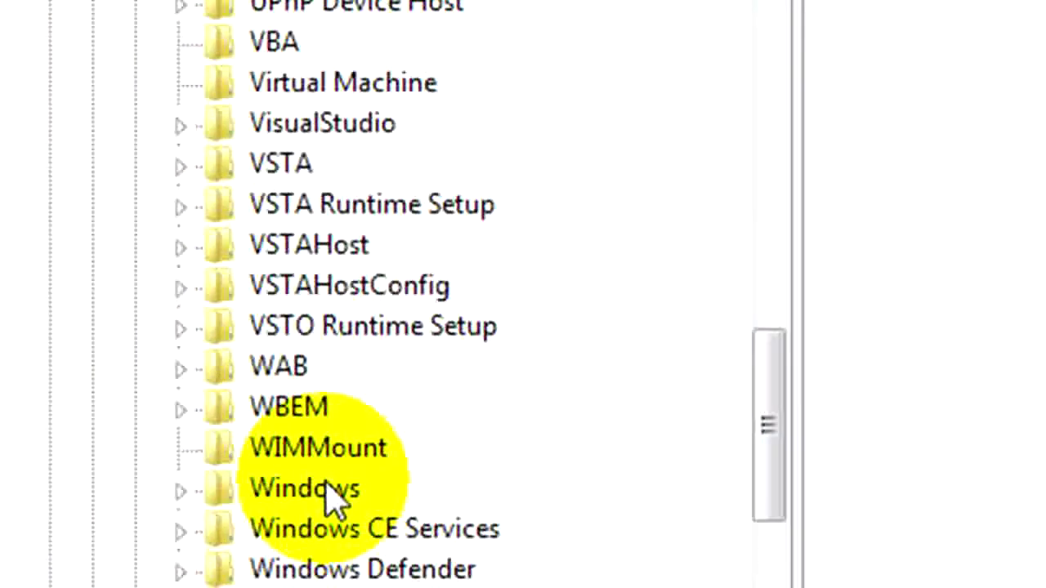
pyautogui.doubleClick(319, 487)
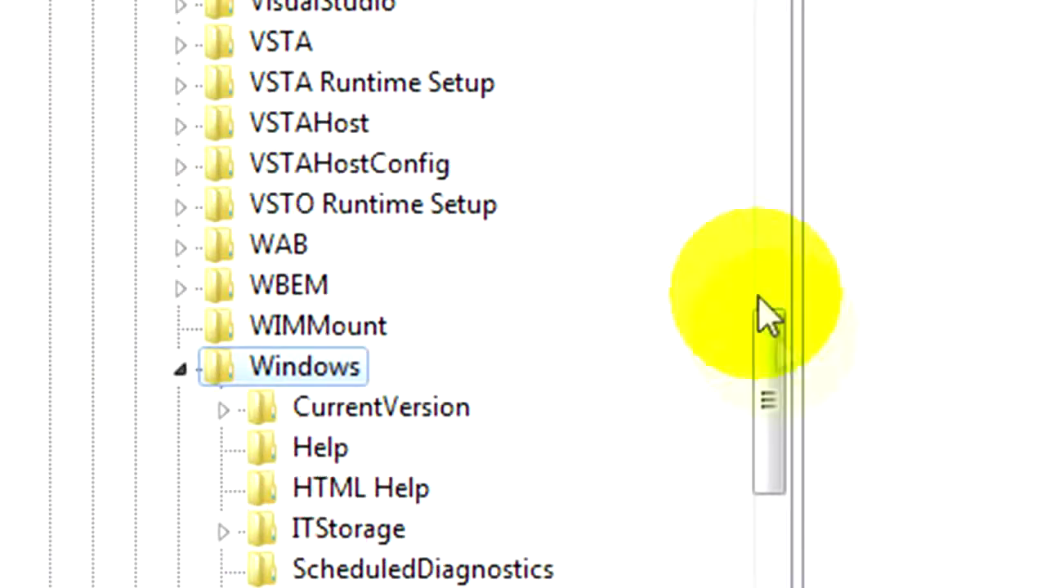
pyautogui.moveTo(765, 315); pyautogui.dragTo(771, 444)
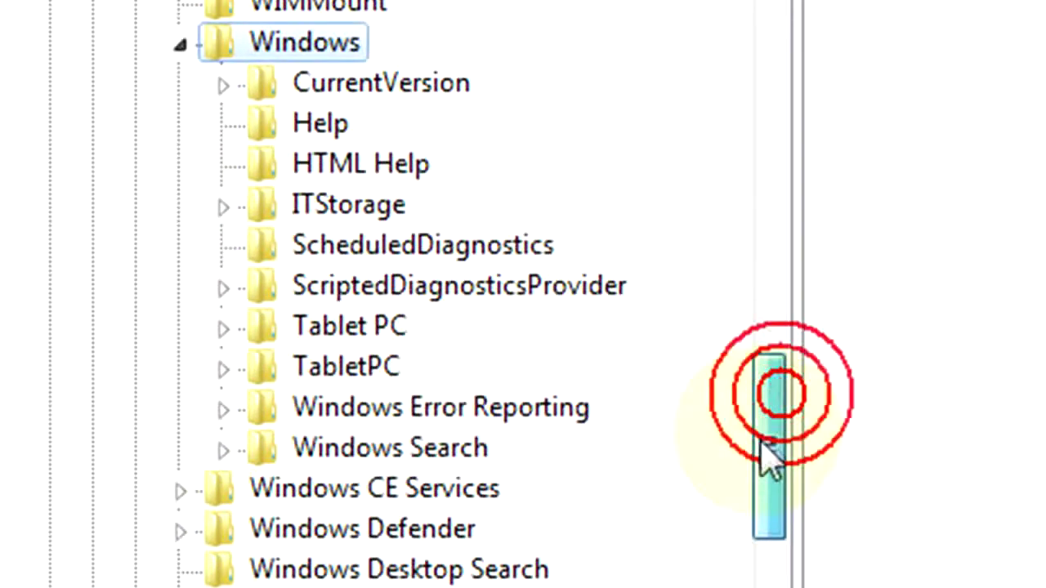
# Expand CurrentVersion\Authentication\LogonUI and select the Background key
pyautogui.doubleClick(439, 86)
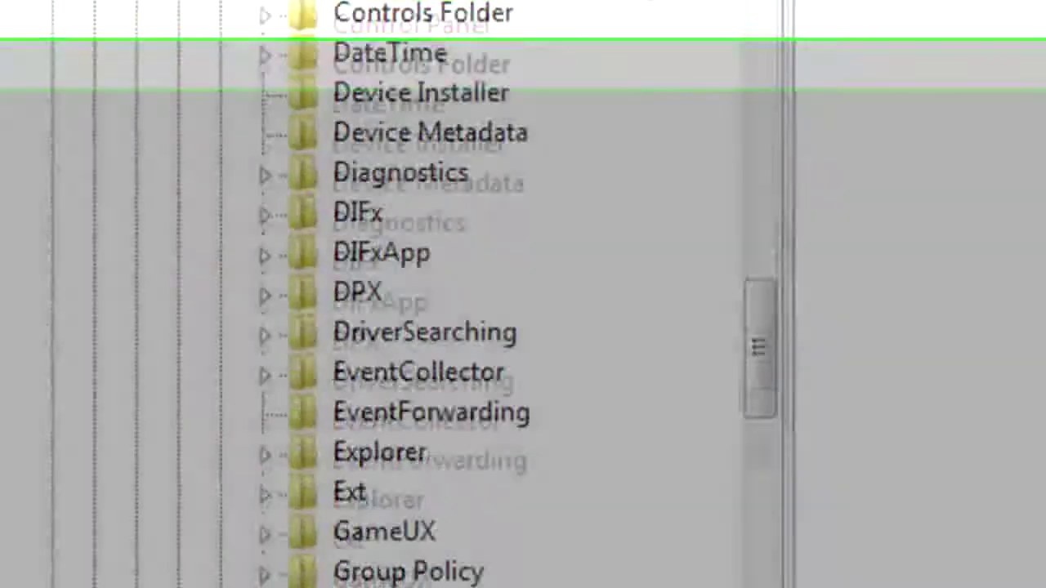
pyautogui.doubleClick(408, 242)
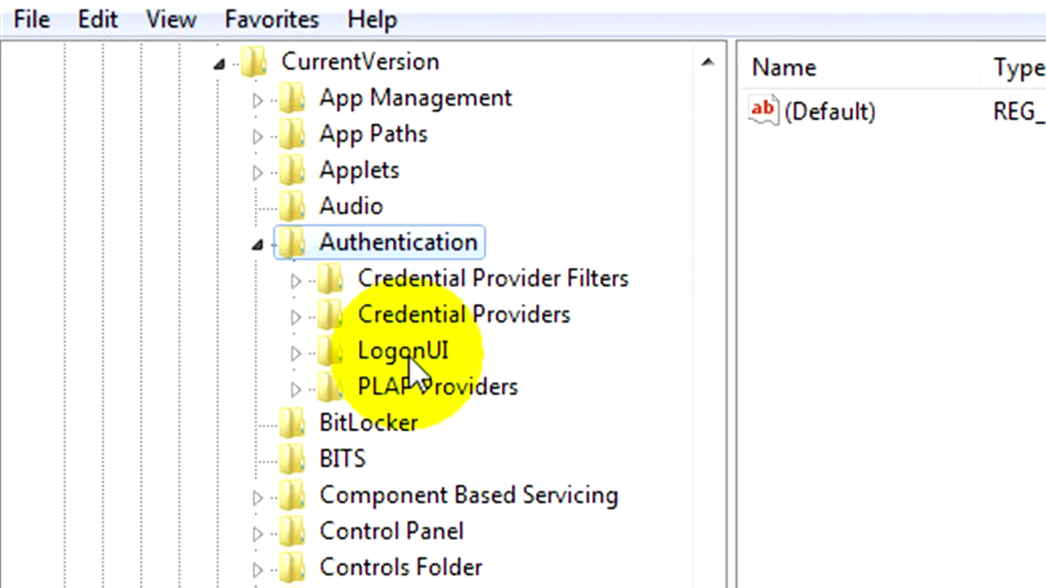
pyautogui.doubleClick(409, 353)
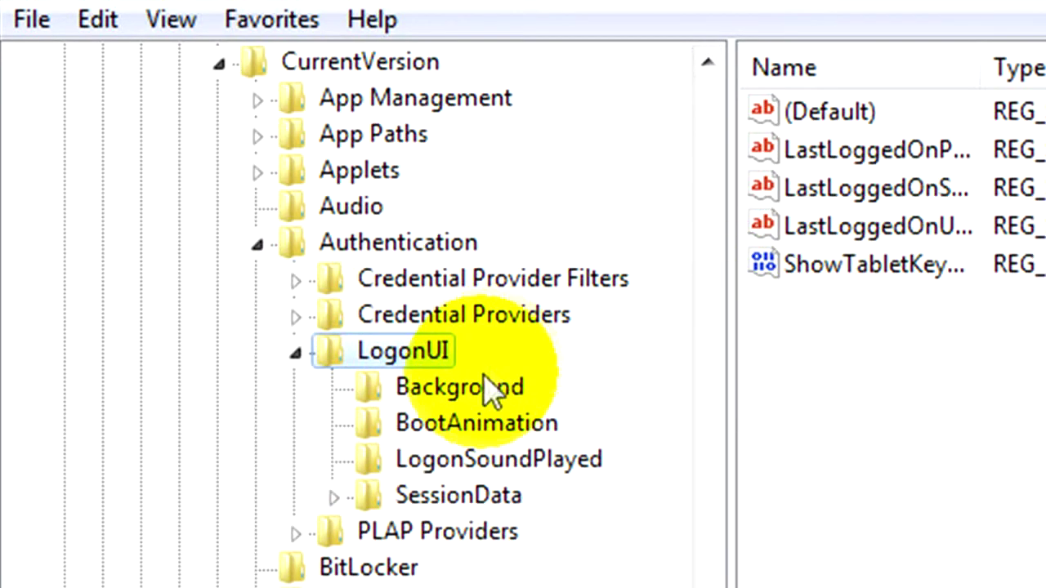
pyautogui.click(433, 389)
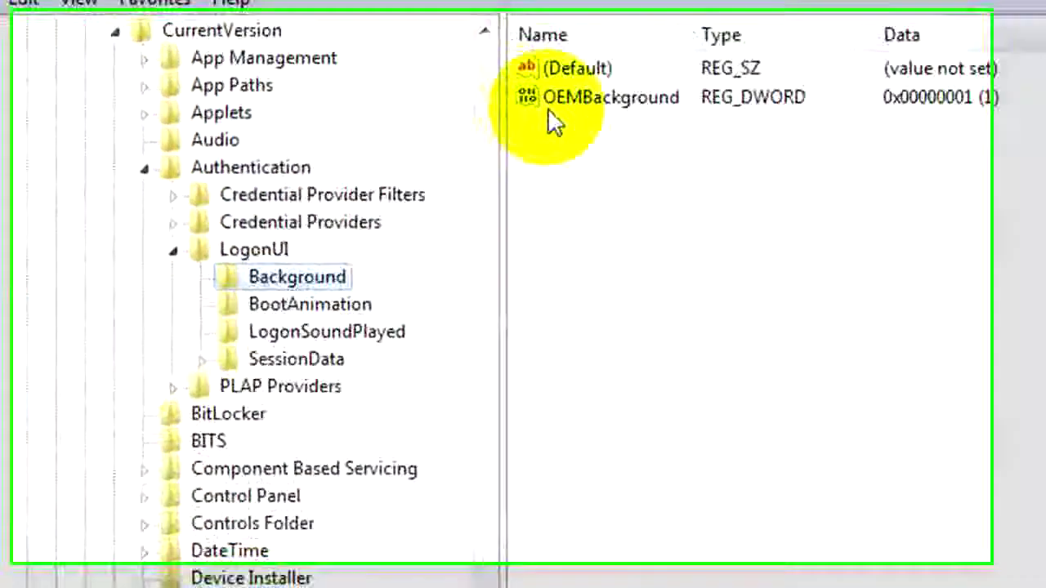
# Confirm the OEMBackground DWORD value data is 1, then close Registry Editor
pyautogui.click(691, 88)
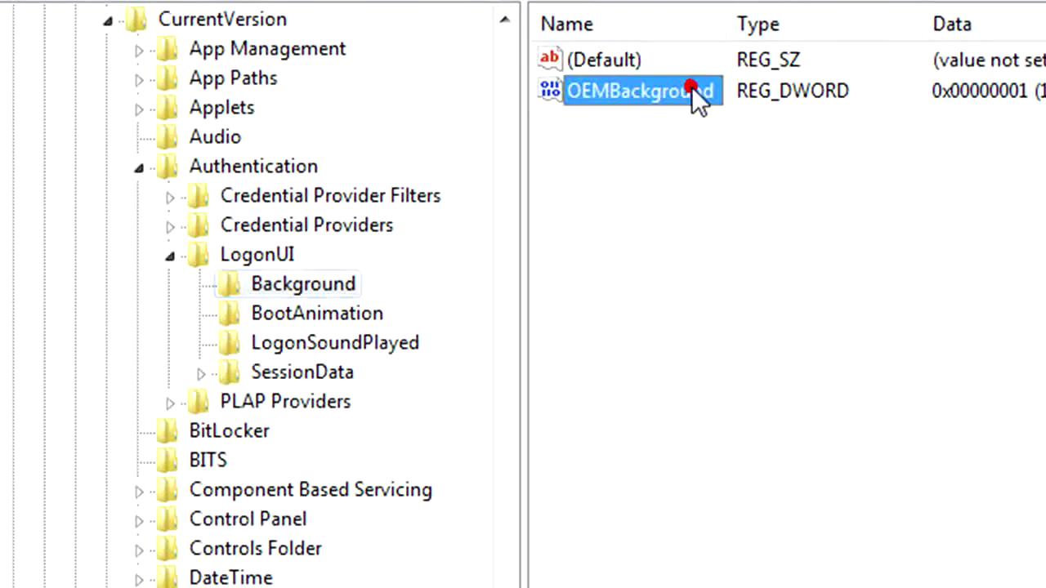
pyautogui.doubleClick(692, 89)
pyautogui.moveTo(343, 91); pyautogui.dragTo(897, 86)
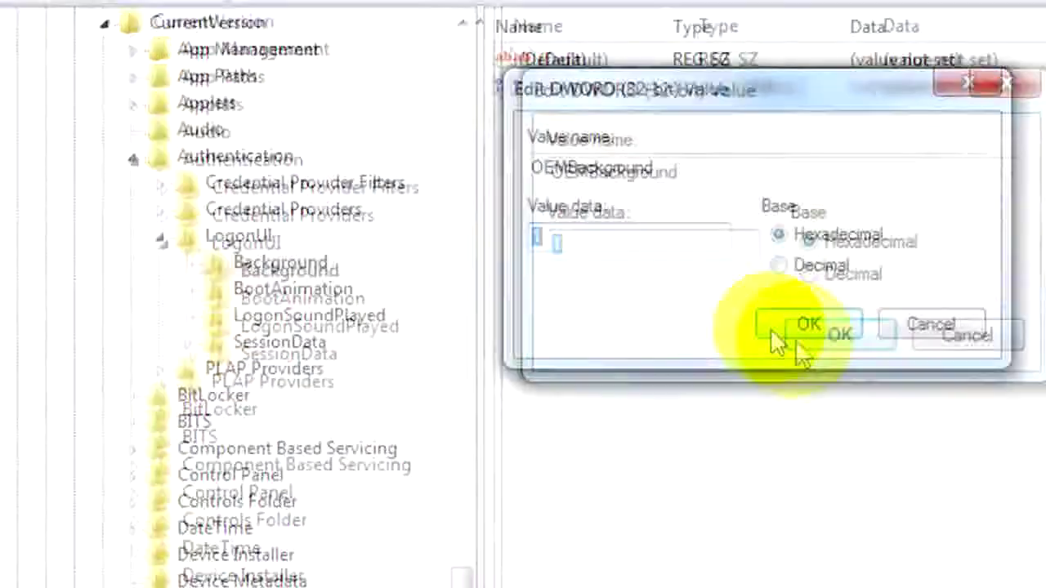
pyautogui.click(887, 351)
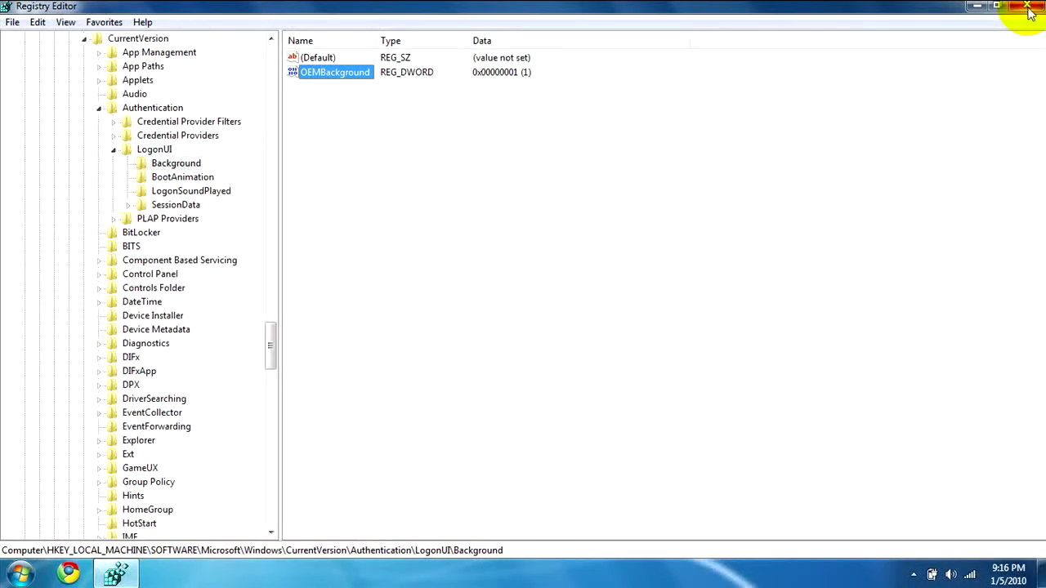
pyautogui.click(1028, 10)
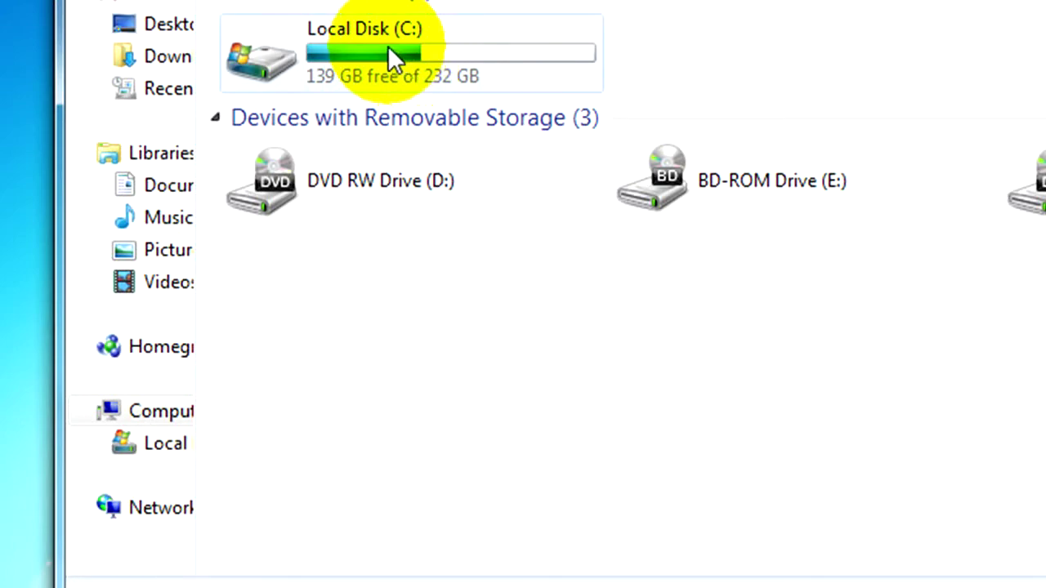
# Browse from Local Disk (C:) into Windows\System32
pyautogui.doubleClick(387, 45)
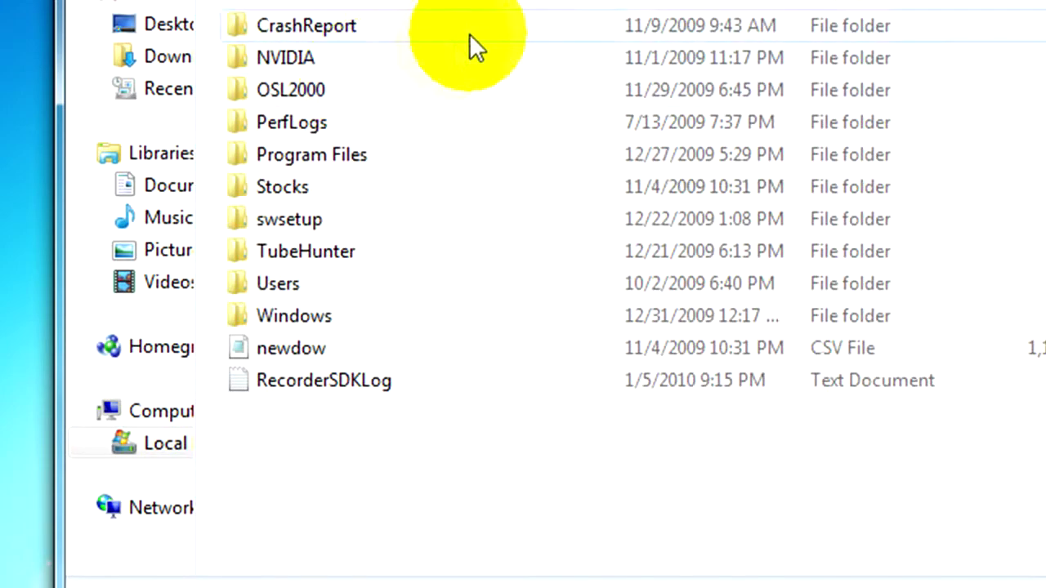
pyautogui.doubleClick(326, 308)
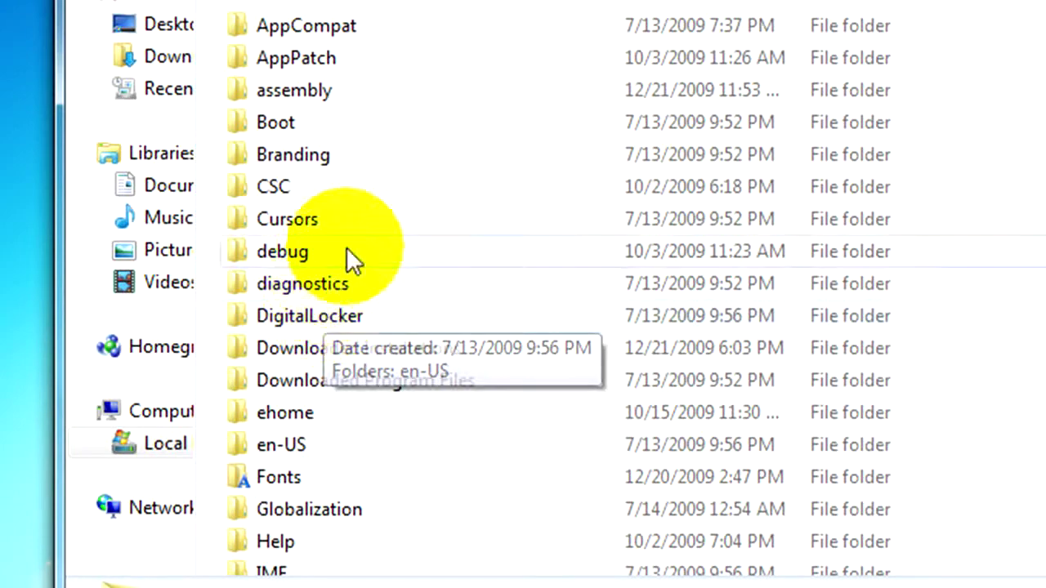
pyautogui.click(413, 228)
pyautogui.scroll(-2, 392, 262)
pyautogui.scroll(-1, 377, 272)
pyautogui.scroll(-2, 377, 272)
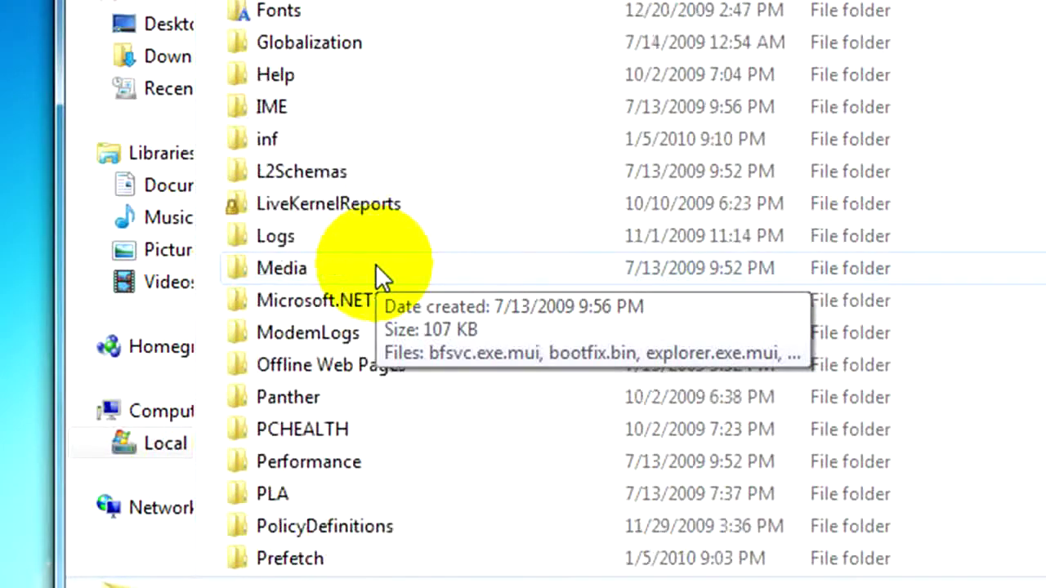
pyautogui.scroll(-2, 378, 272)
pyautogui.press('s')
pyautogui.scroll(-2, 375, 264)
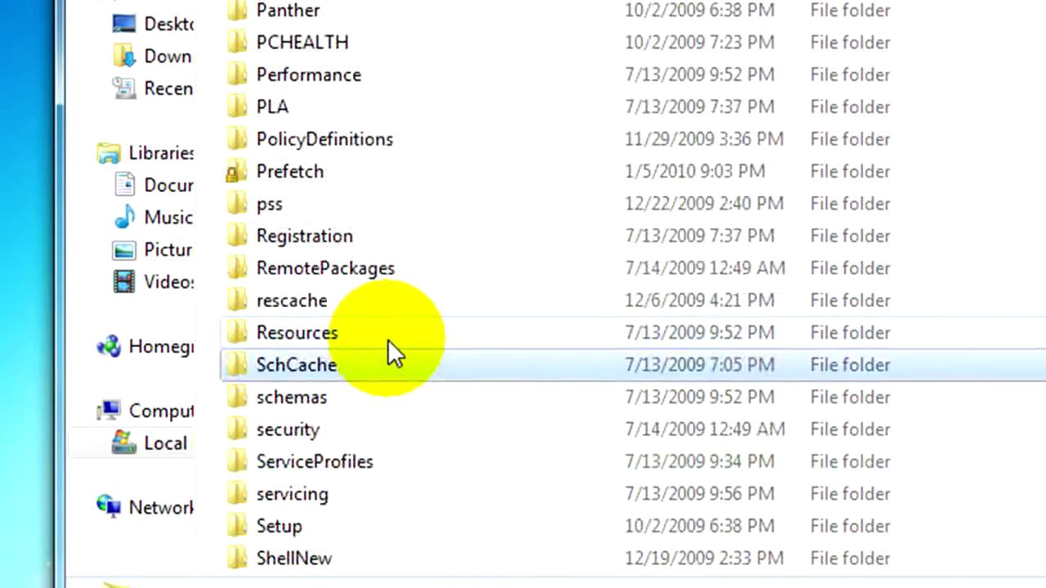
pyautogui.scroll(-1, 388, 351)
pyautogui.scroll(-1, 388, 413)
pyautogui.doubleClick(310, 532)
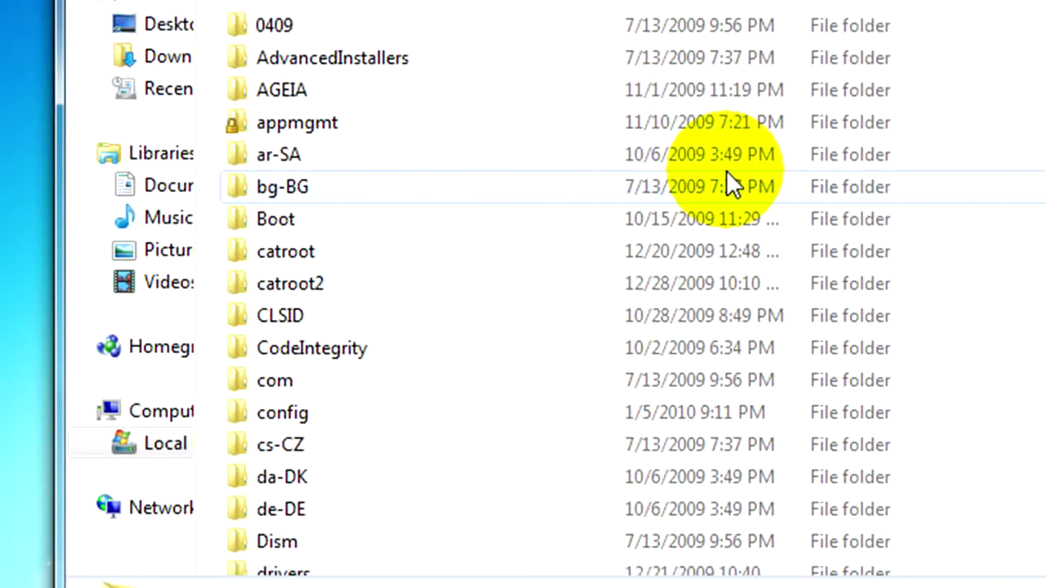
# Open the oobe folder in System32
pyautogui.click(308, 78)
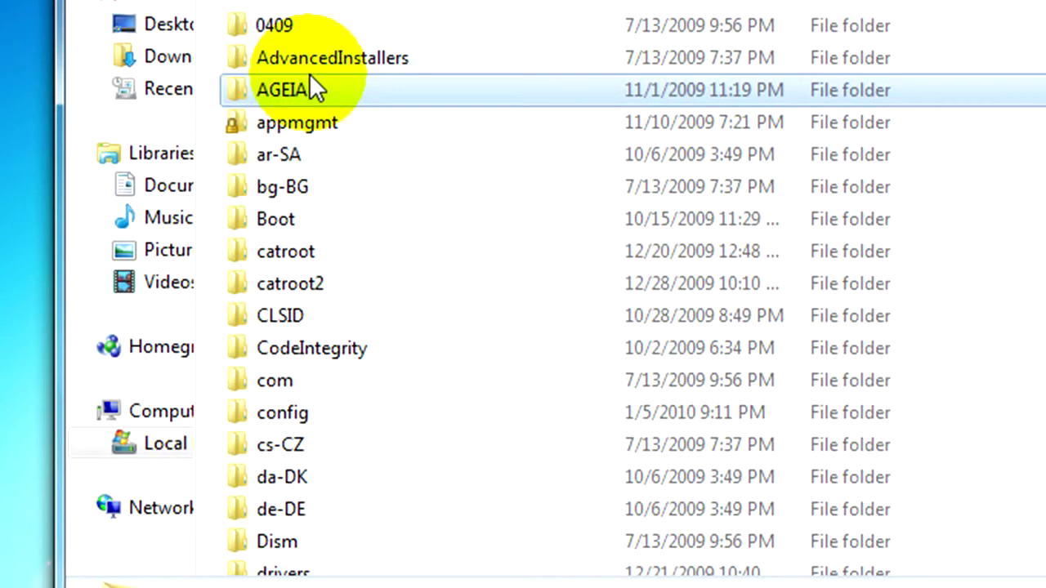
pyautogui.scroll(-15, 310, 86)
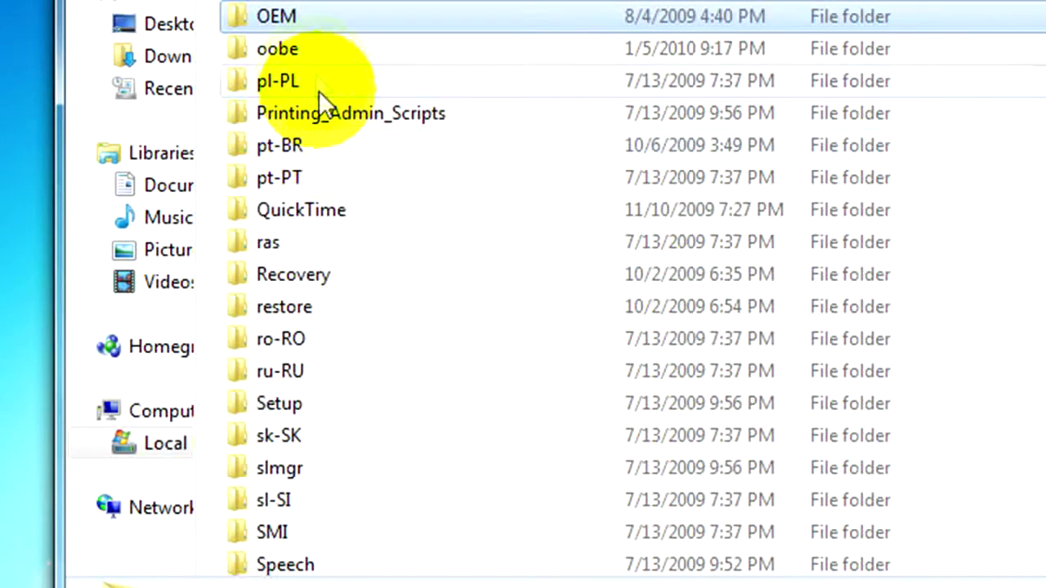
pyautogui.click(280, 49)
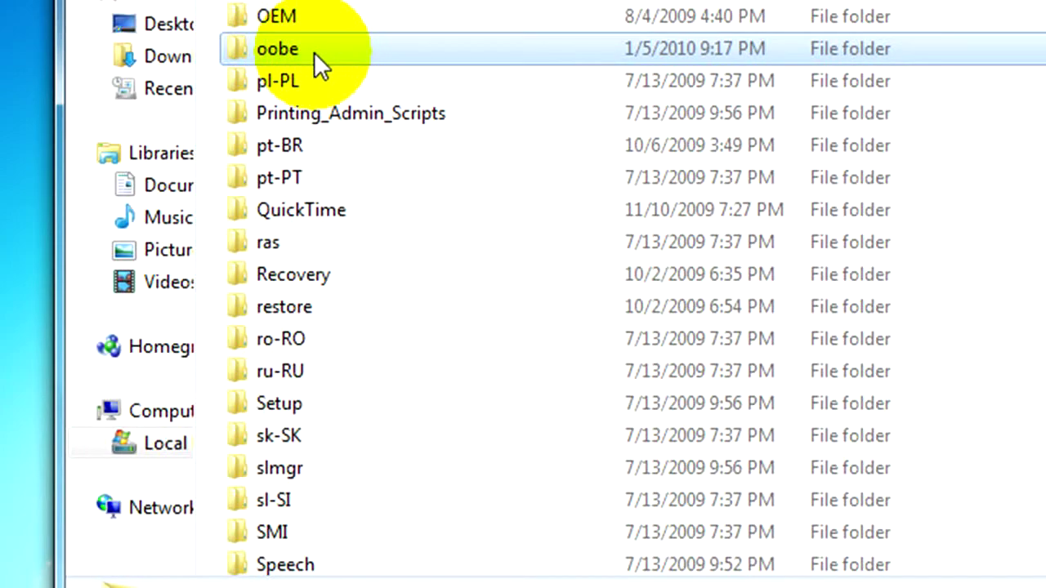
pyautogui.doubleClick(313, 52)
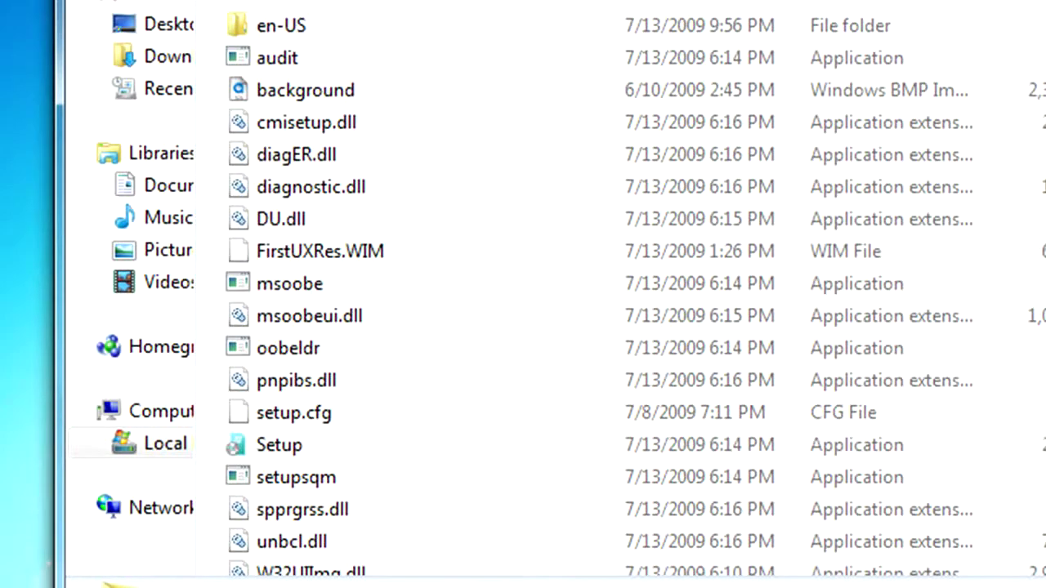
pyautogui.scroll(-2, 523, 294)
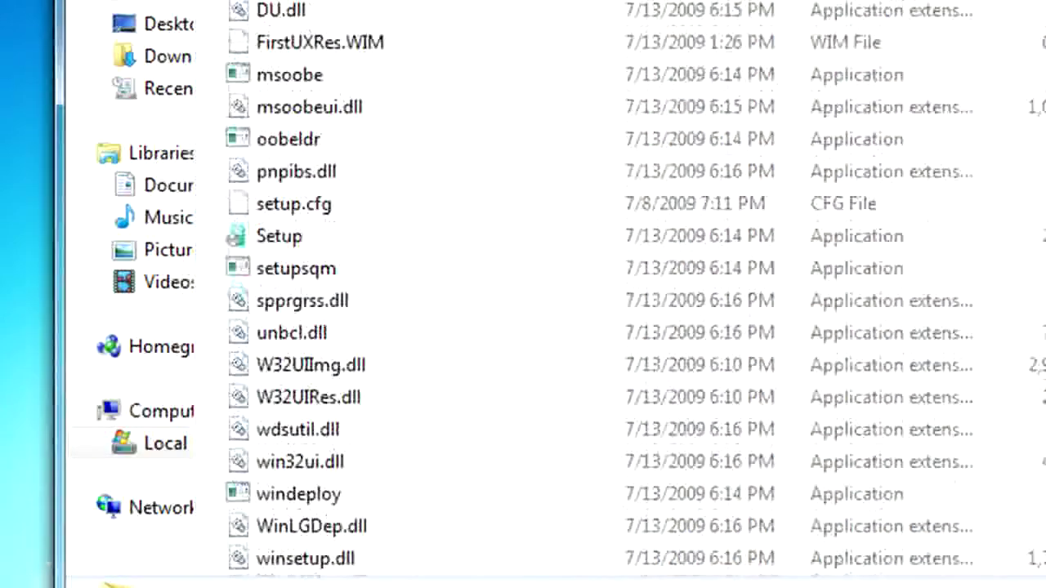
pyautogui.scroll(2, 523, 294)
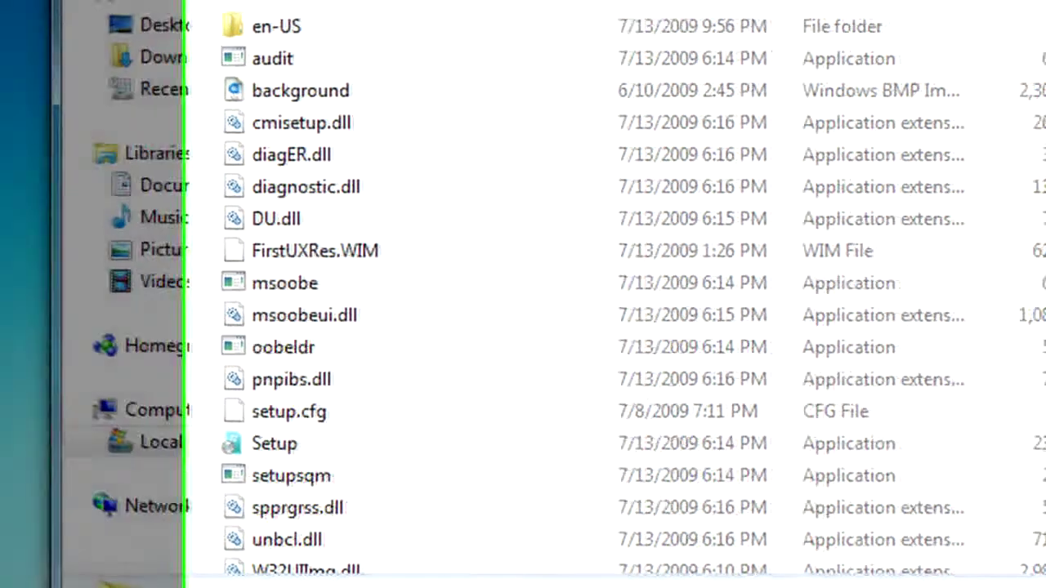
# Create a new folder named info inside oobe and open it
pyautogui.rightClick(724, 167)
pyautogui.moveTo(774, 479)
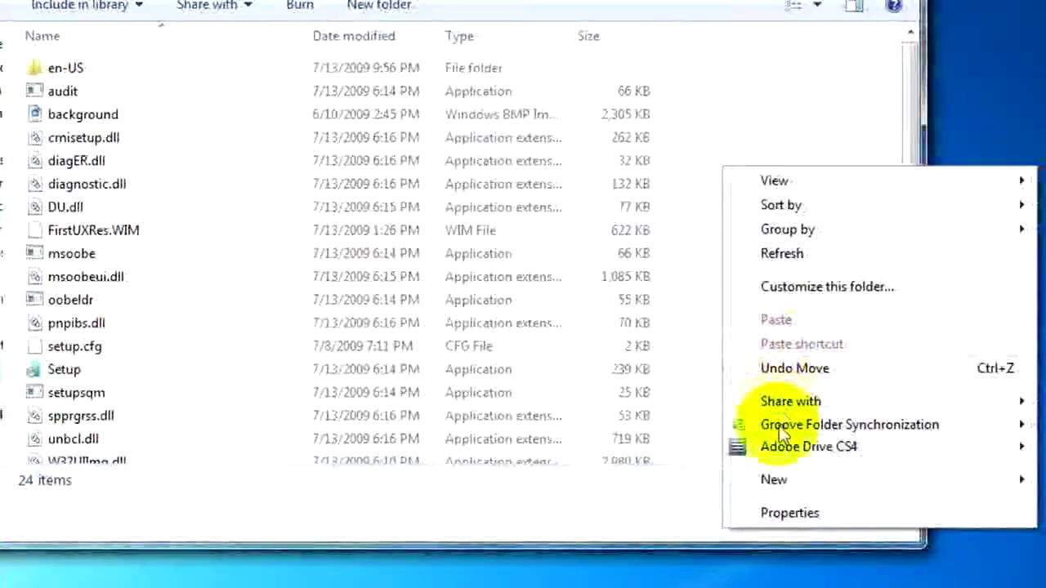
pyautogui.click(598, 158)
pyautogui.write('info')
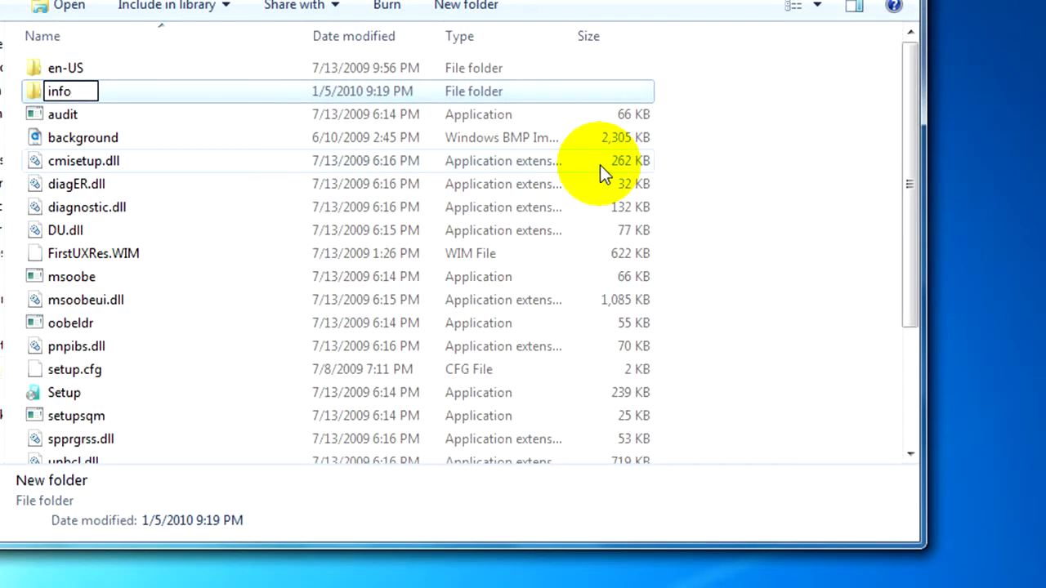
pyautogui.press('Return')
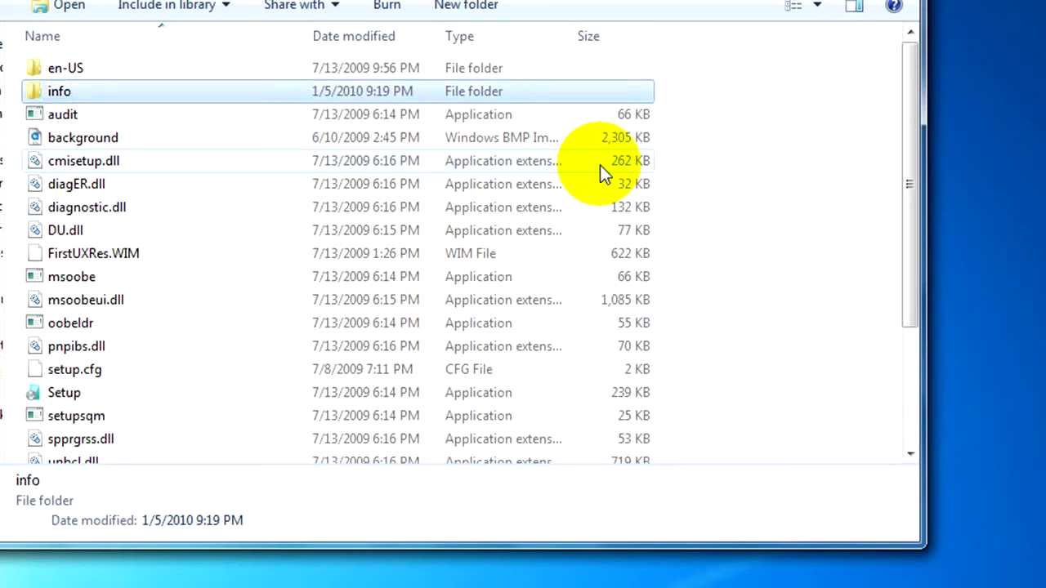
pyautogui.press('Return')
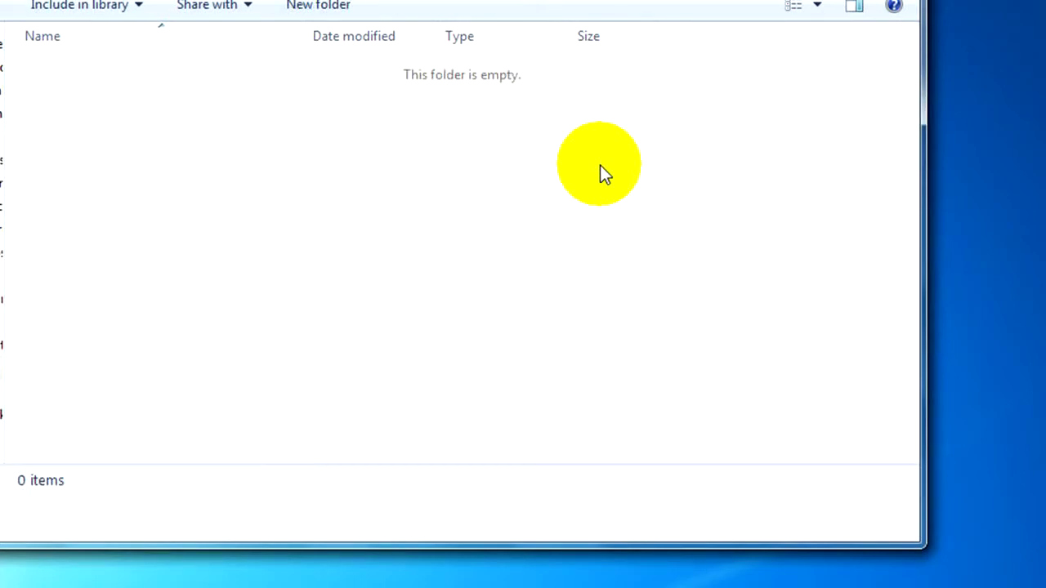
# Create a backgrounds subfolder inside info and open it
pyautogui.rightClick(567, 253)
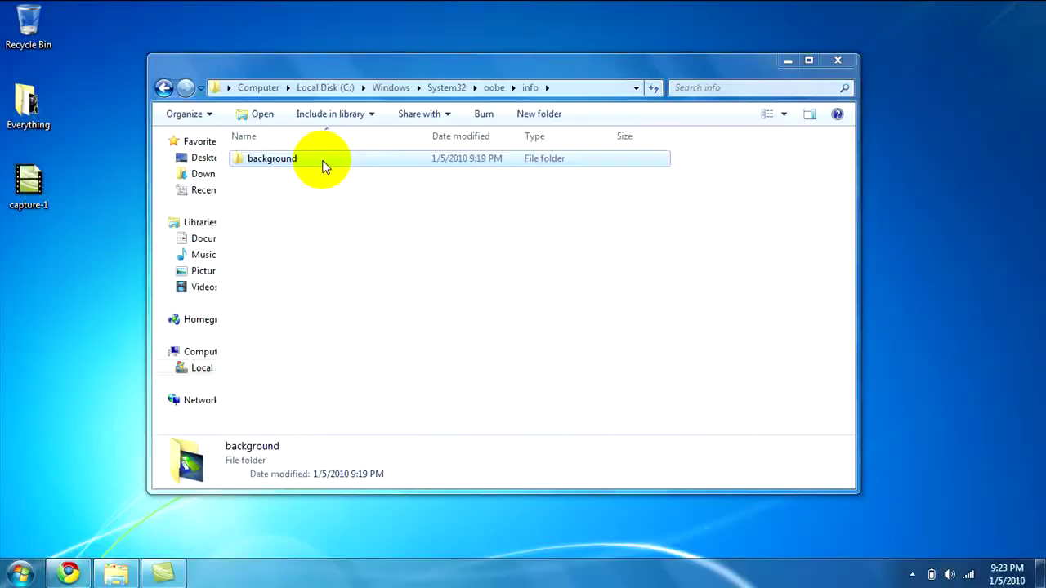
pyautogui.click(315, 159)
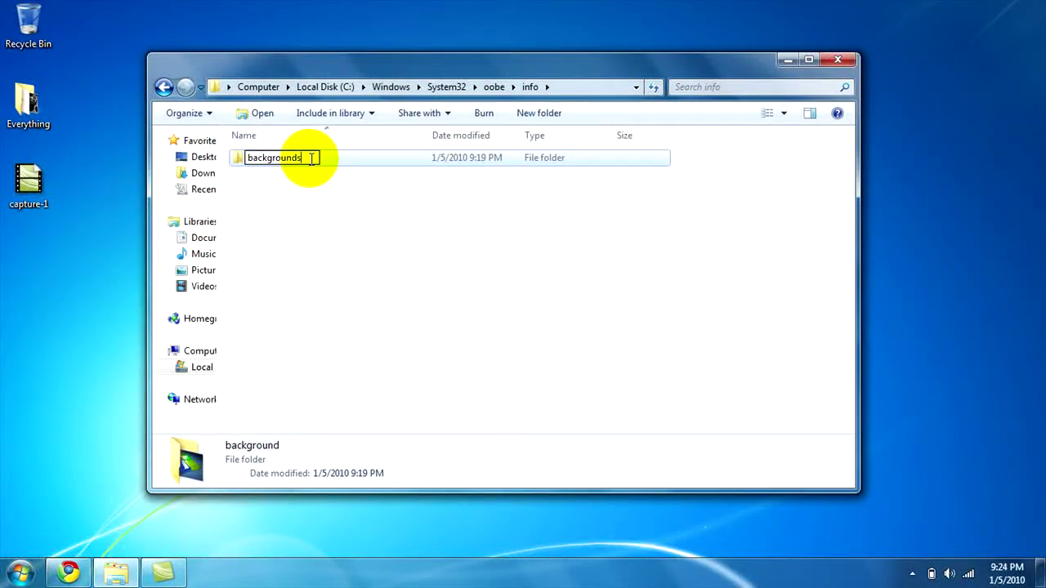
pyautogui.press('Return')
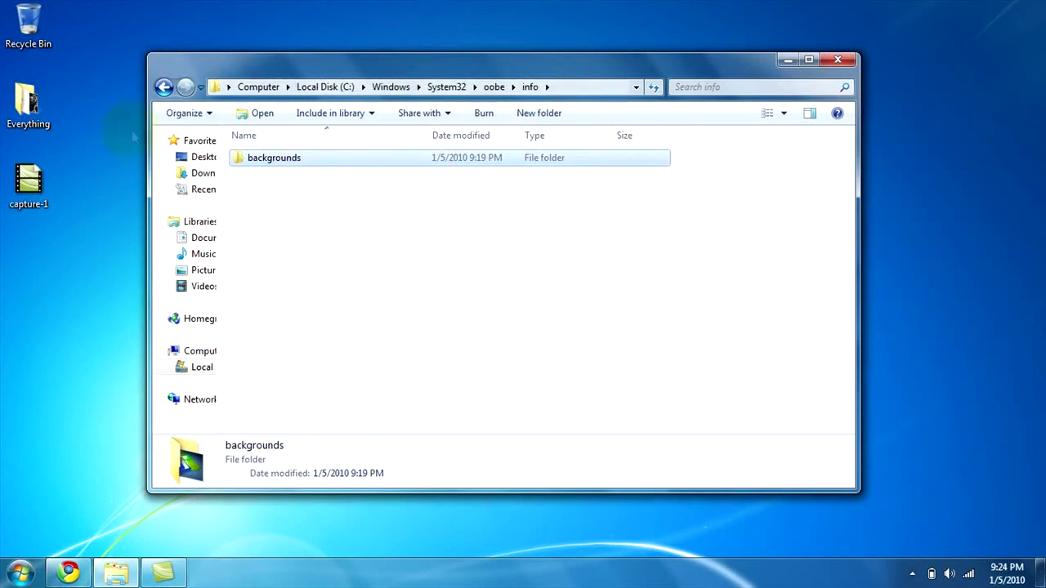
pyautogui.doubleClick(323, 158)
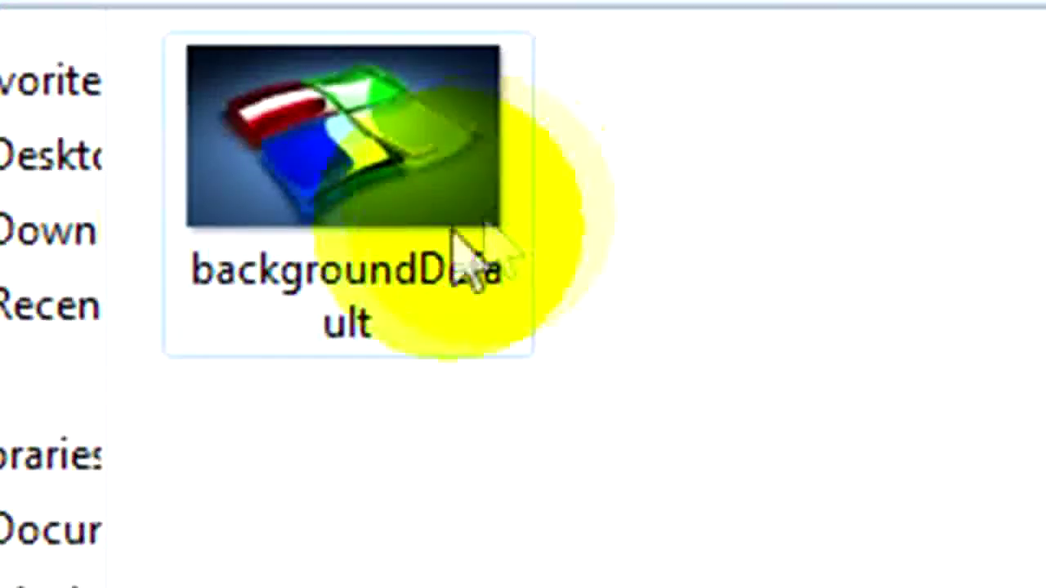
# Rename the image to backgroundDefault and close Windows Explorer
pyautogui.click(425, 245)
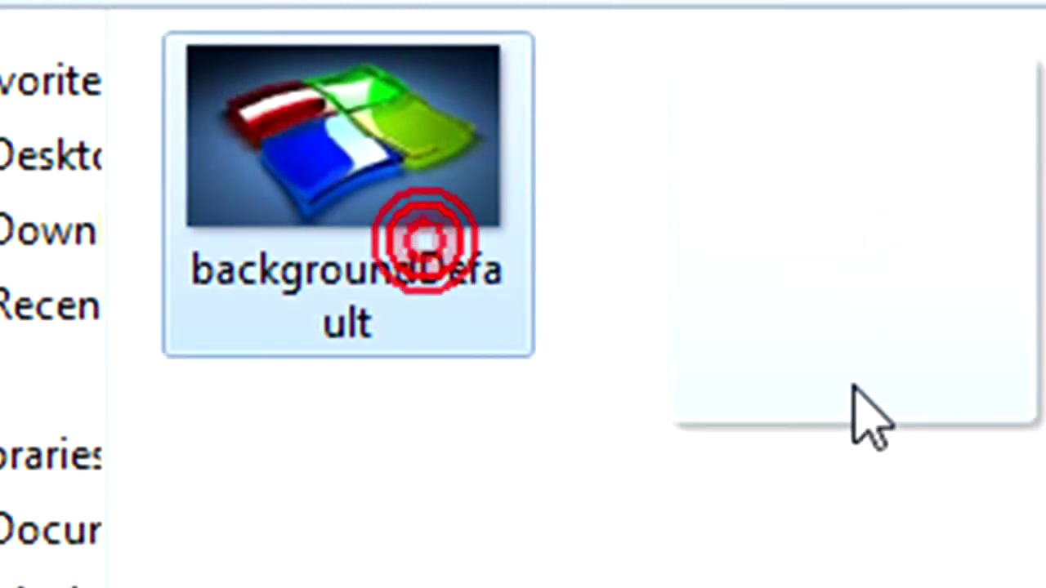
pyautogui.click(421, 286)
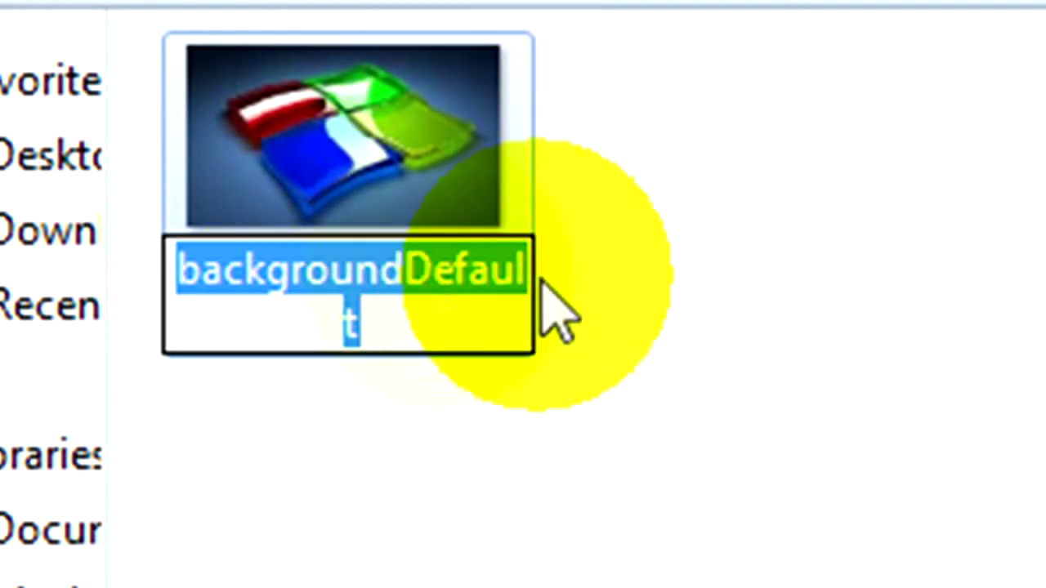
pyautogui.write('backgroun')
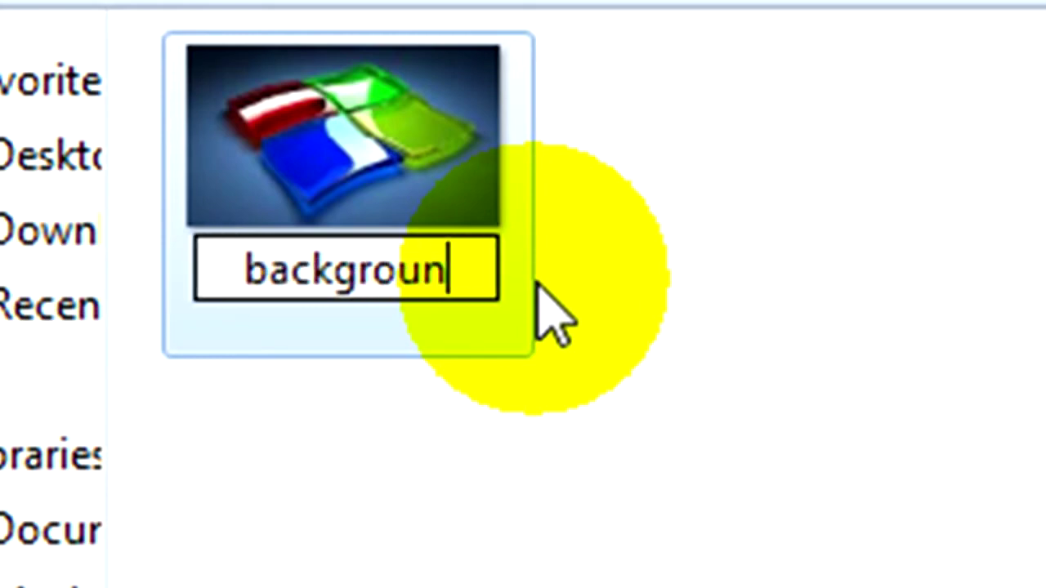
pyautogui.write('dDefa')
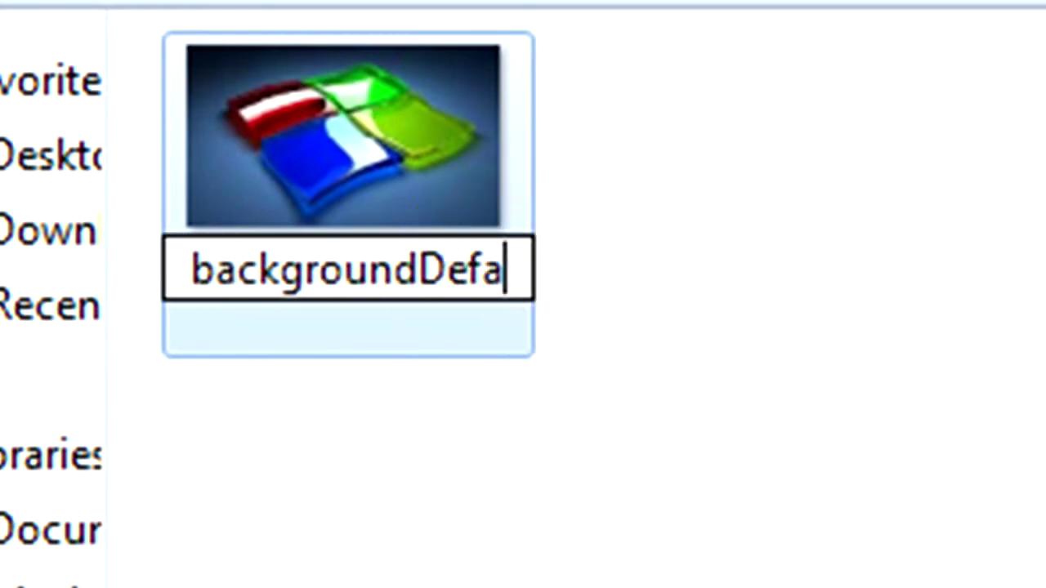
pyautogui.write('ult')
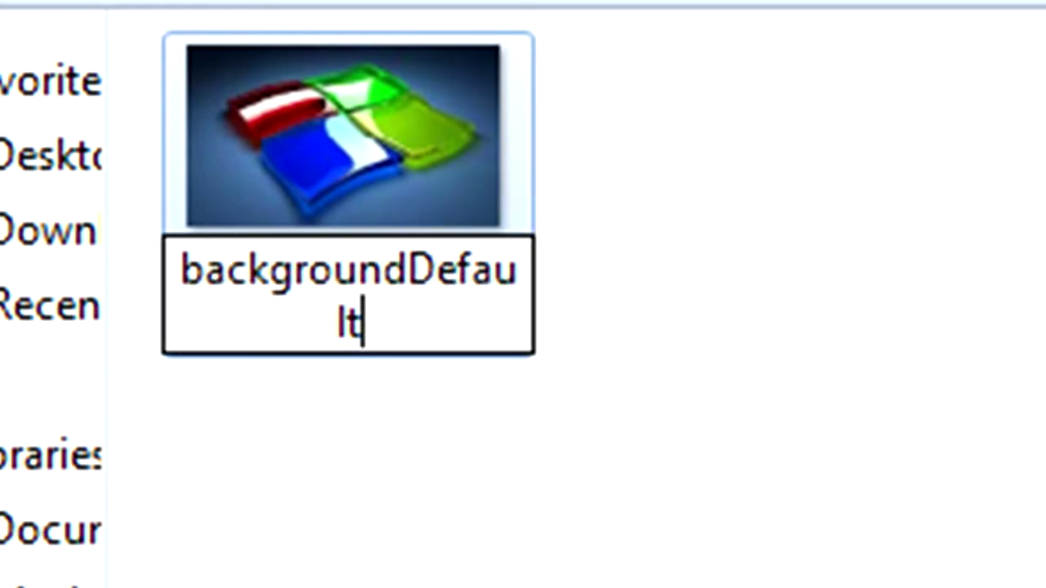
pyautogui.press('Return')
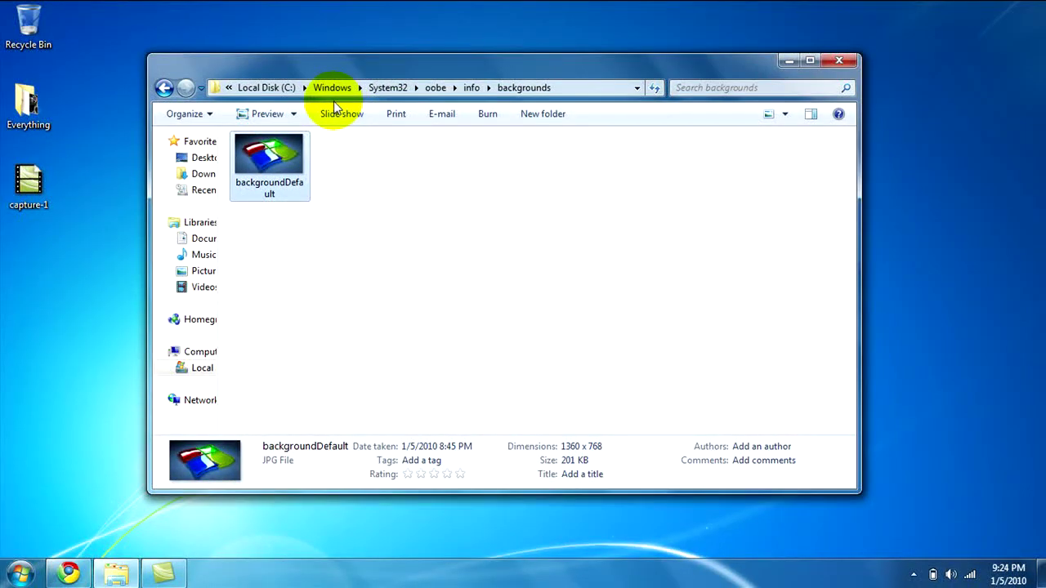
pyautogui.click(839, 60)
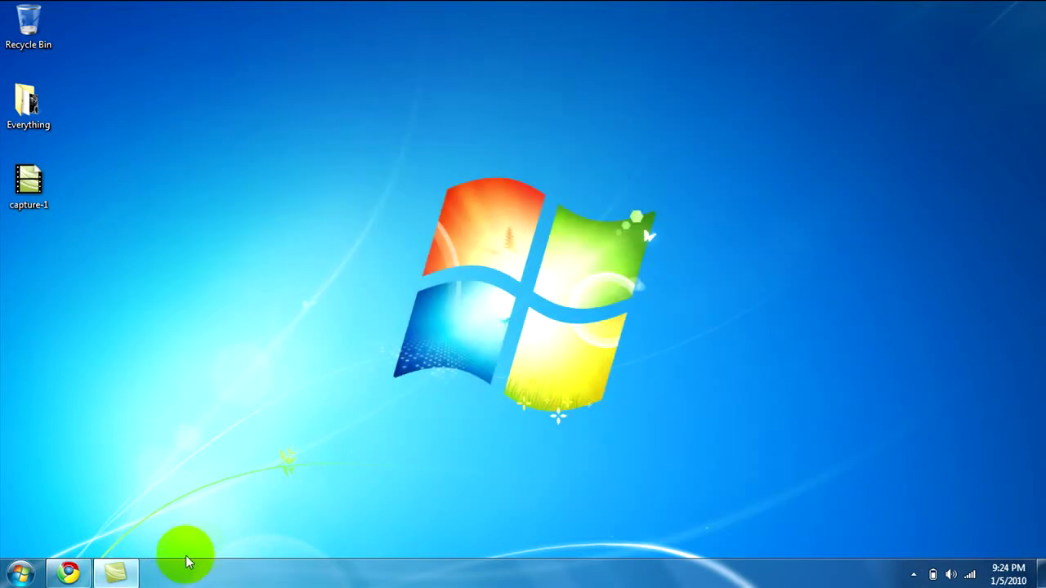